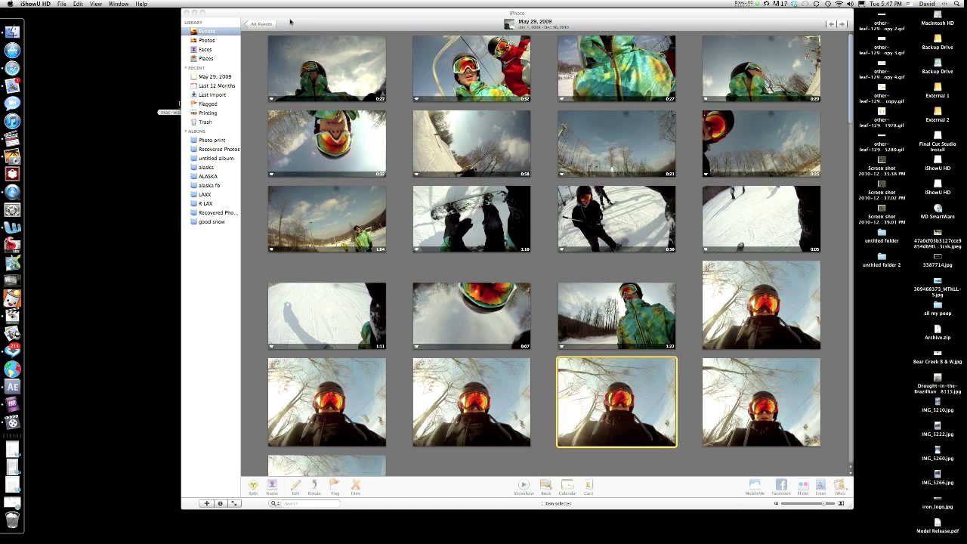
- Browse the iPhoto clip grid, then open the Jan 2, 2009 event from All Events
left_click_drag(289, 21, 281, 16)
scroll(354, 126, "down", 5)
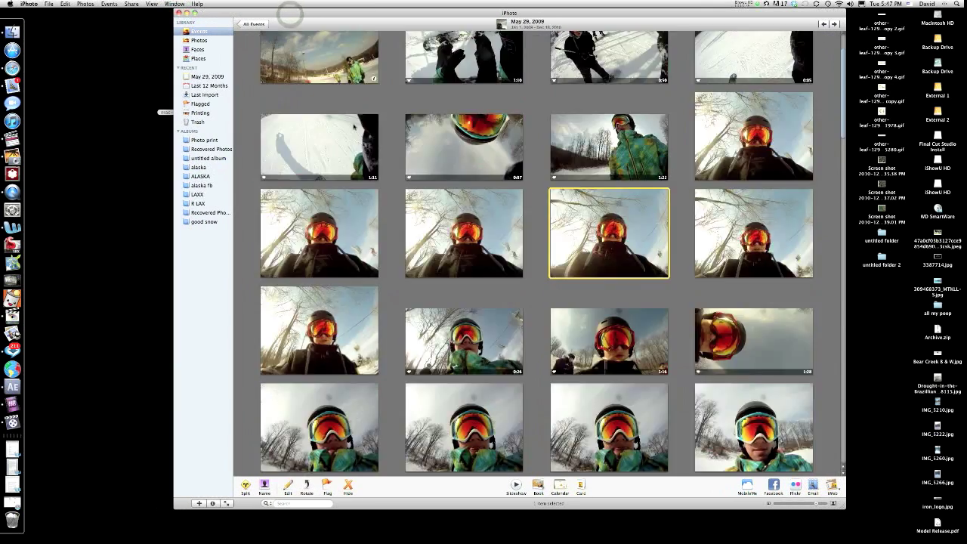
scroll(353, 127, "down", 5)
scroll(516, 265, "up", 8)
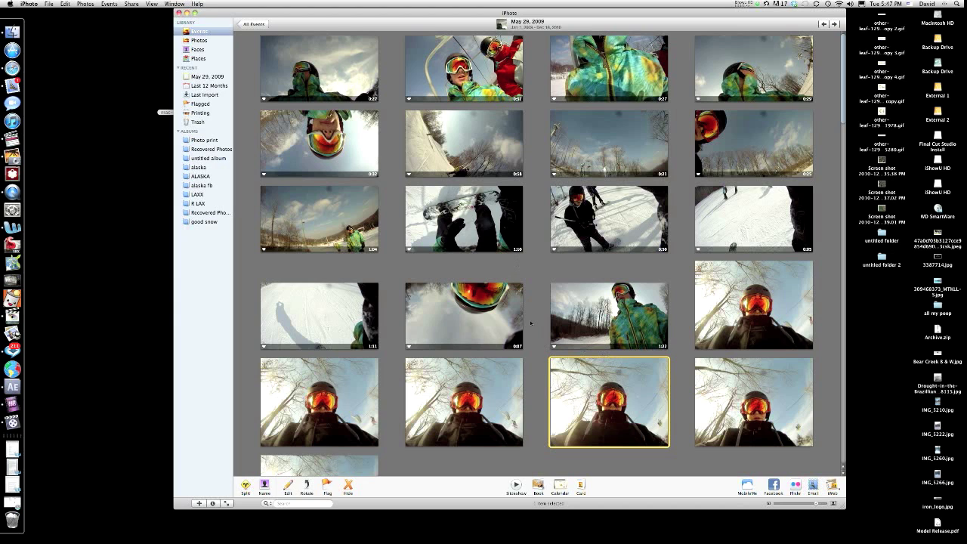
scroll(528, 325, "down", 20)
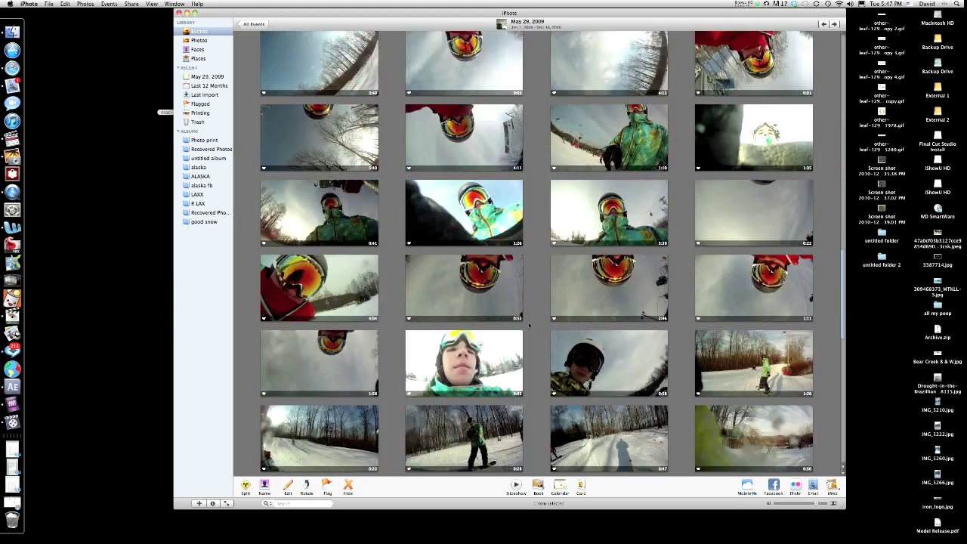
scroll(528, 324, "up", 5)
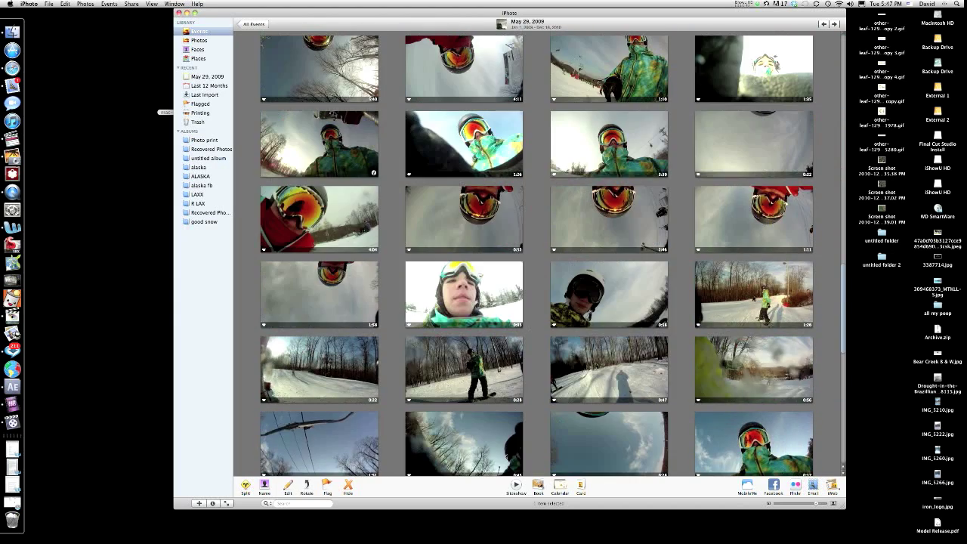
left_click(256, 25)
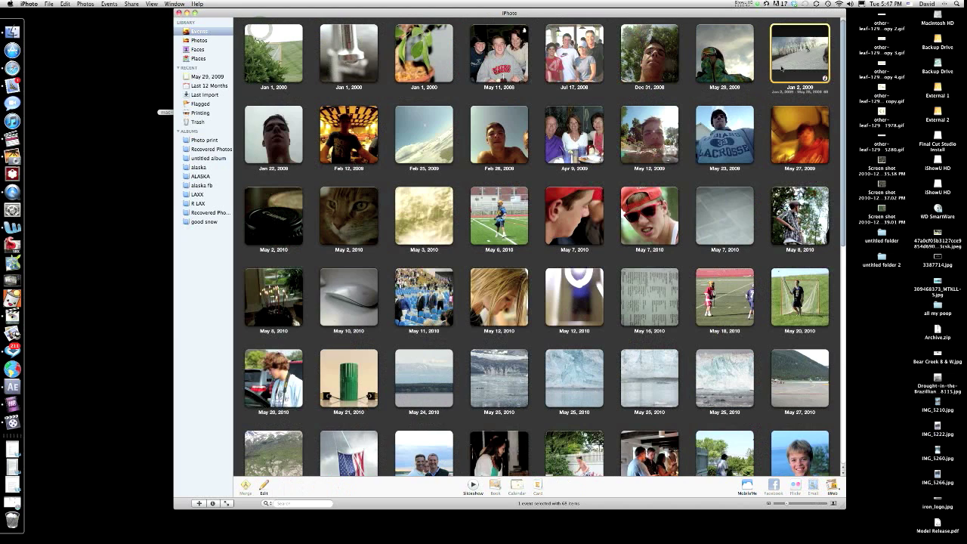
double_click(782, 67)
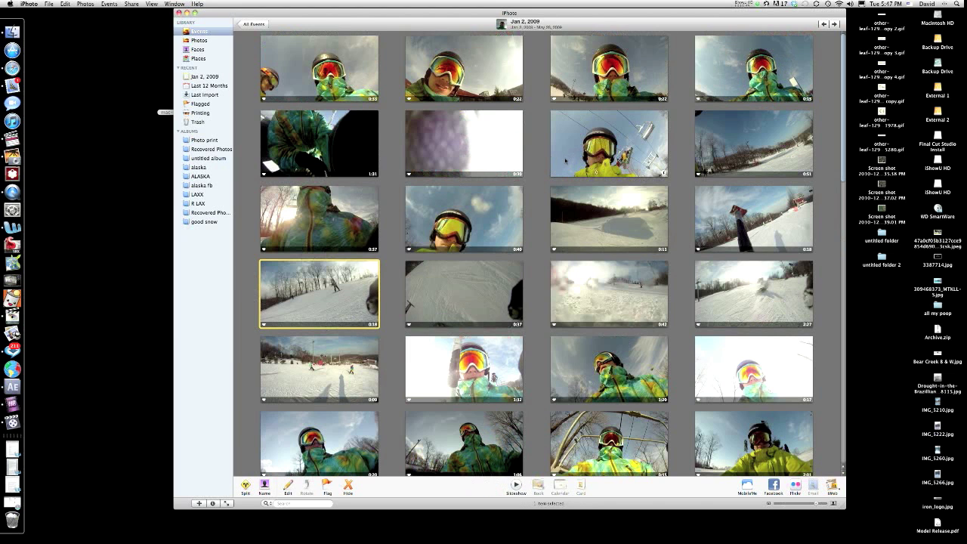
- Play the 0:13 GOPR0209.MP4 clip in QuickTime Player and move the player window right
double_click(583, 211)
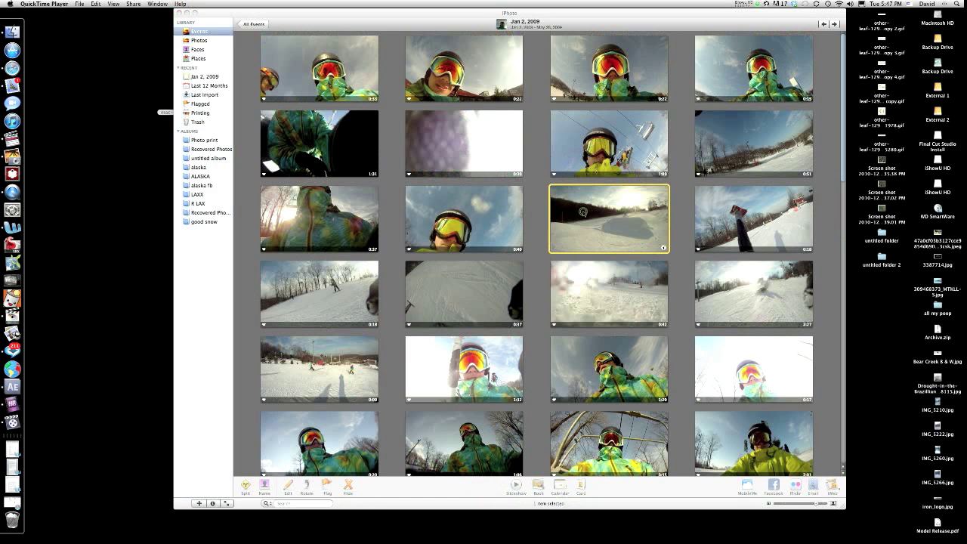
left_click(293, 256)
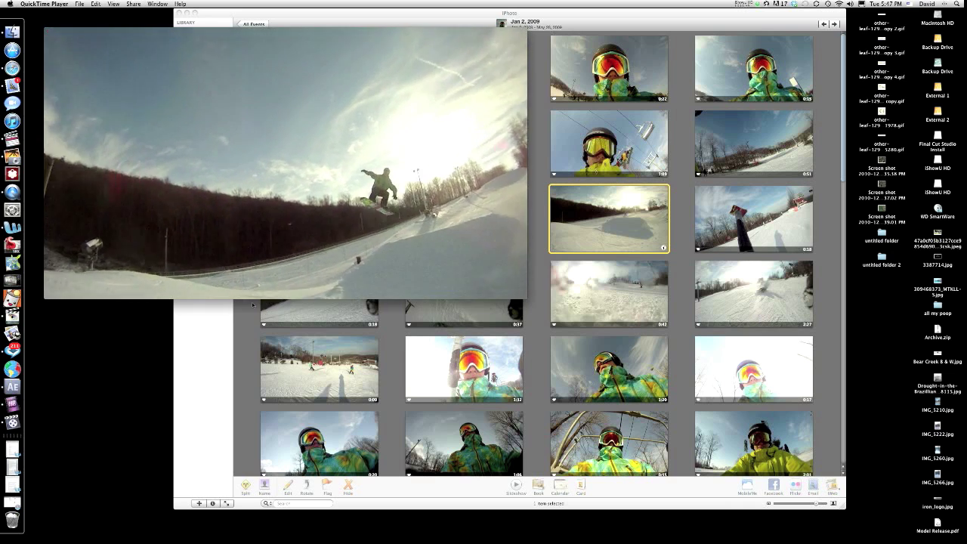
mouse_move(295, 249)
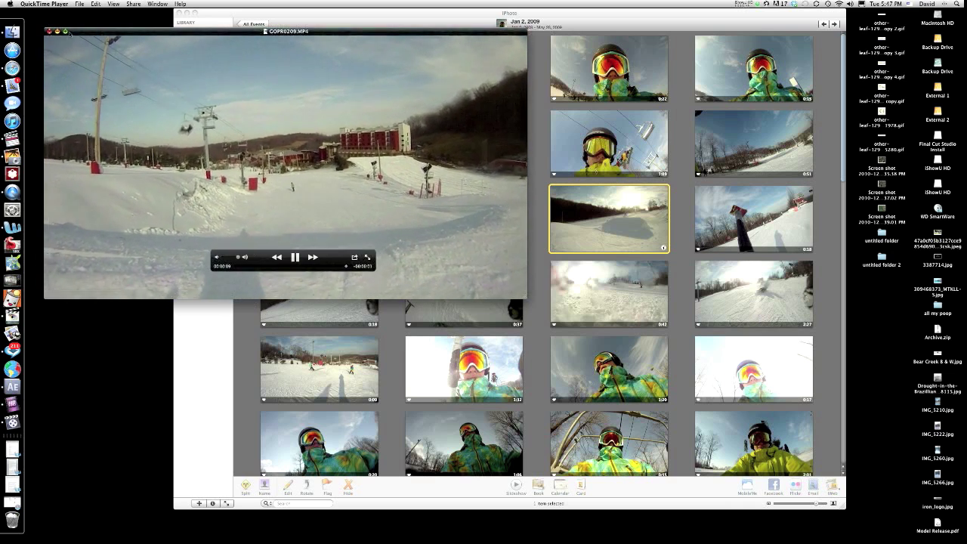
left_click_drag(295, 249, 523, 250)
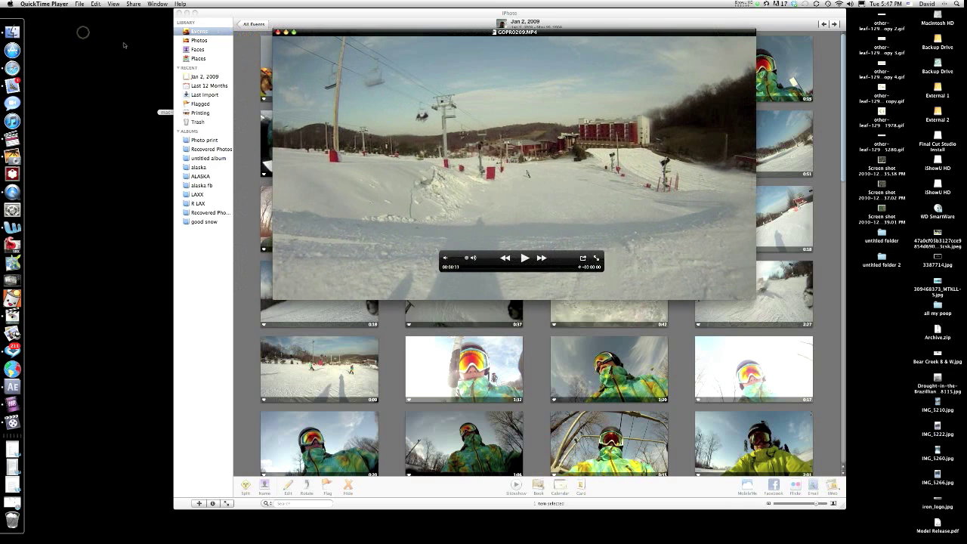
left_click(13, 33)
- Search Finder for 'Mp4' and launch MPEG Streamclip from the results
left_click(626, 155)
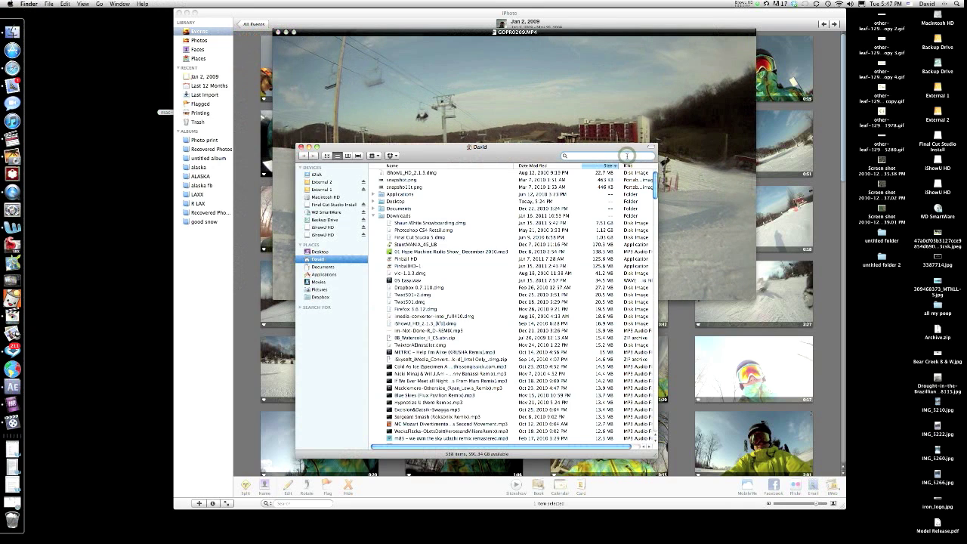
type("Mp4")
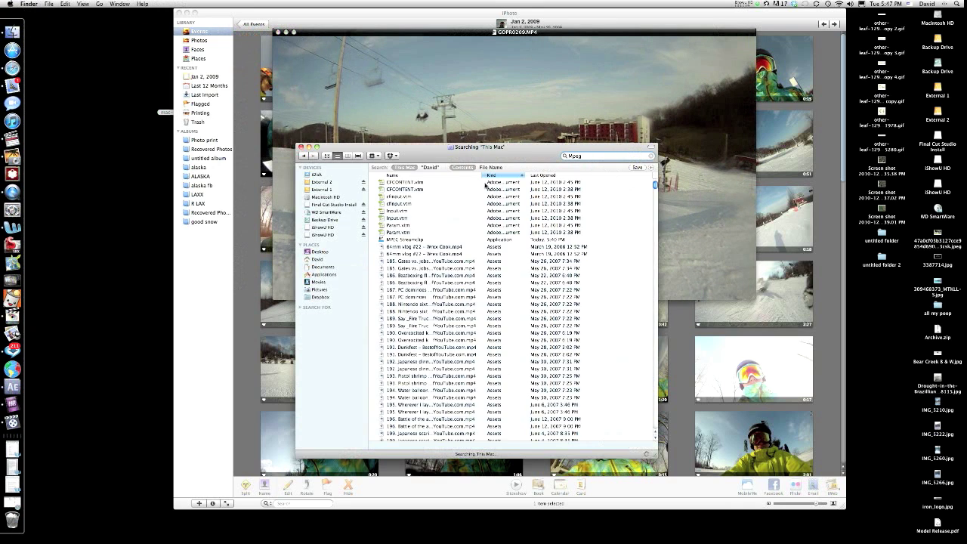
double_click(406, 239)
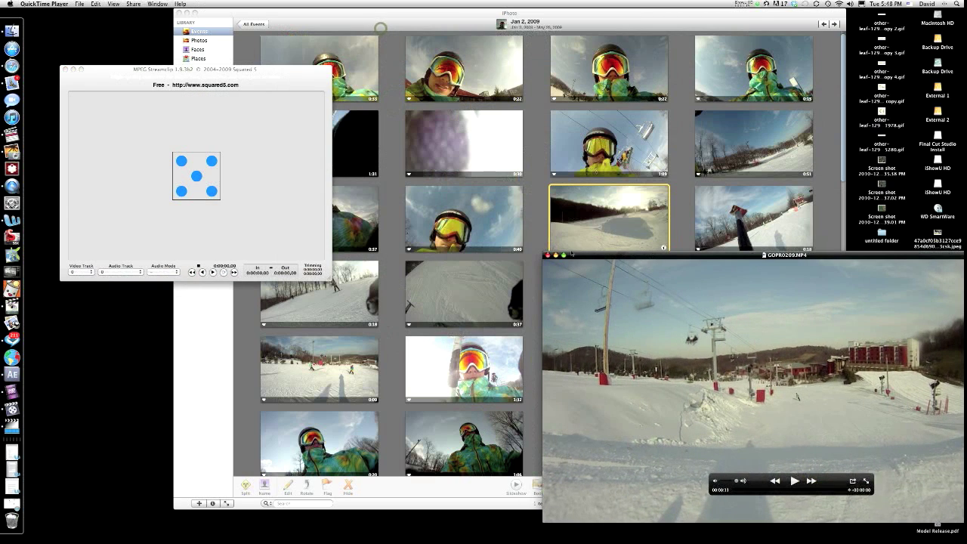
- Drag the 0:13 GOPR0209.MP4 clip from iPhoto into MPEG Streamclip and choose Export to QuickTime
left_click(547, 255)
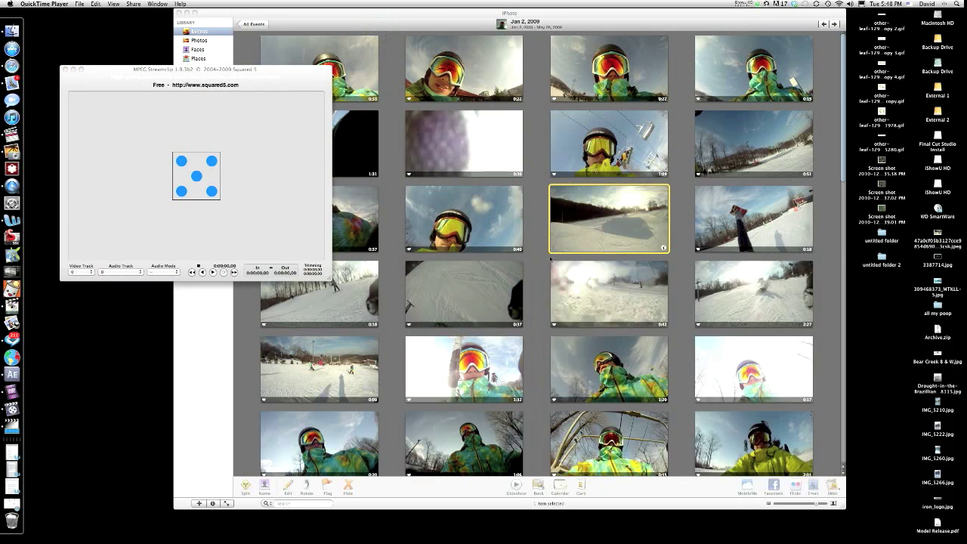
left_click(591, 238)
left_click_drag(591, 238, 128, 219)
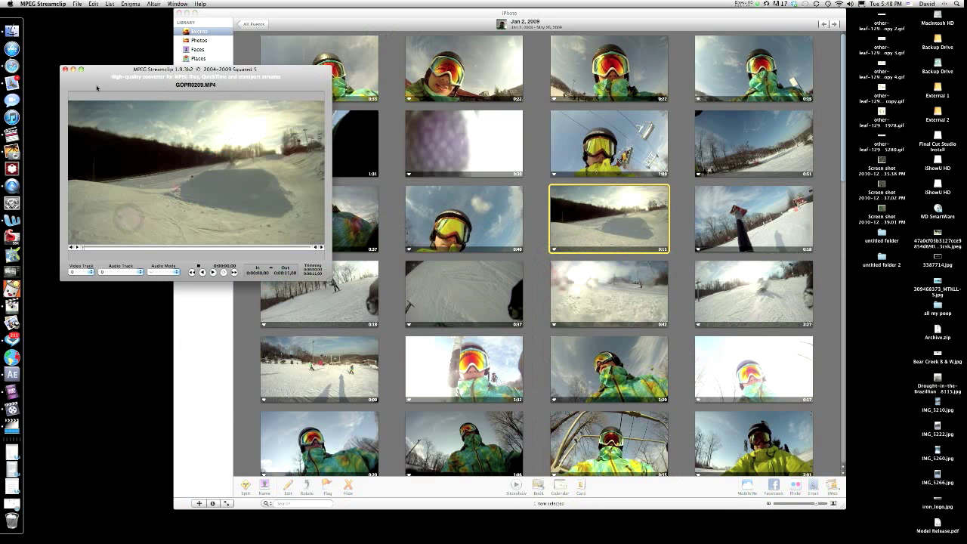
left_click(77, 4)
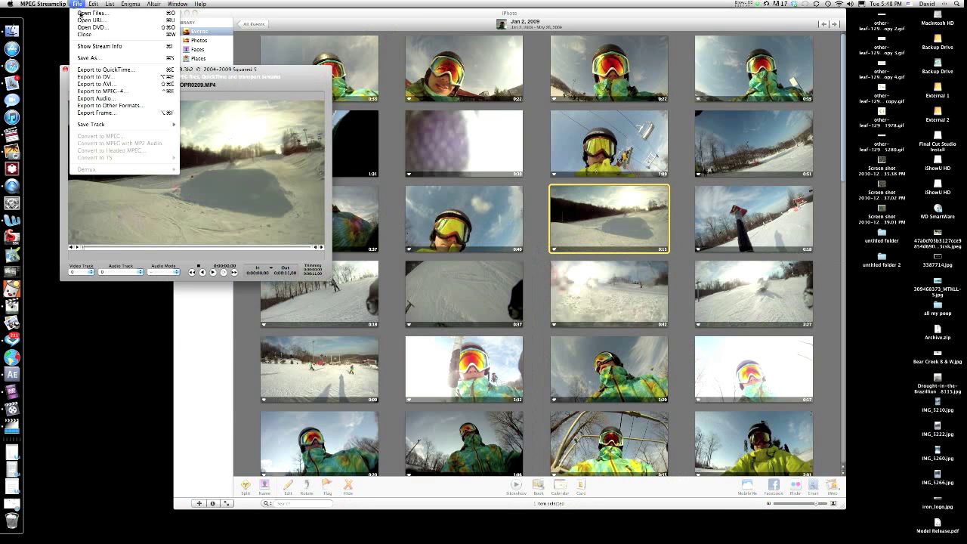
left_click(104, 70)
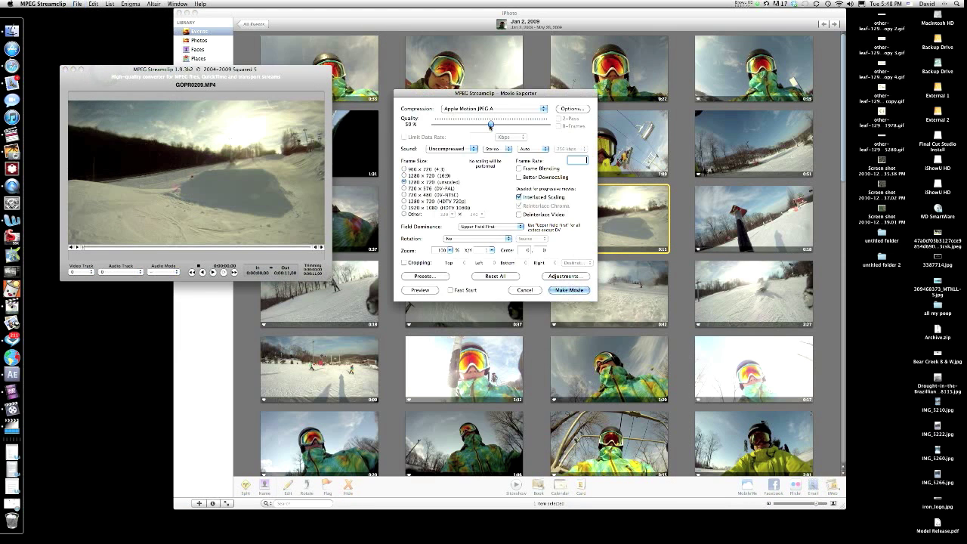
- Set export compression to Apple ProRes 422 at 100% quality and start Make Movie
left_click_drag(491, 125, 550, 125)
left_click(507, 108)
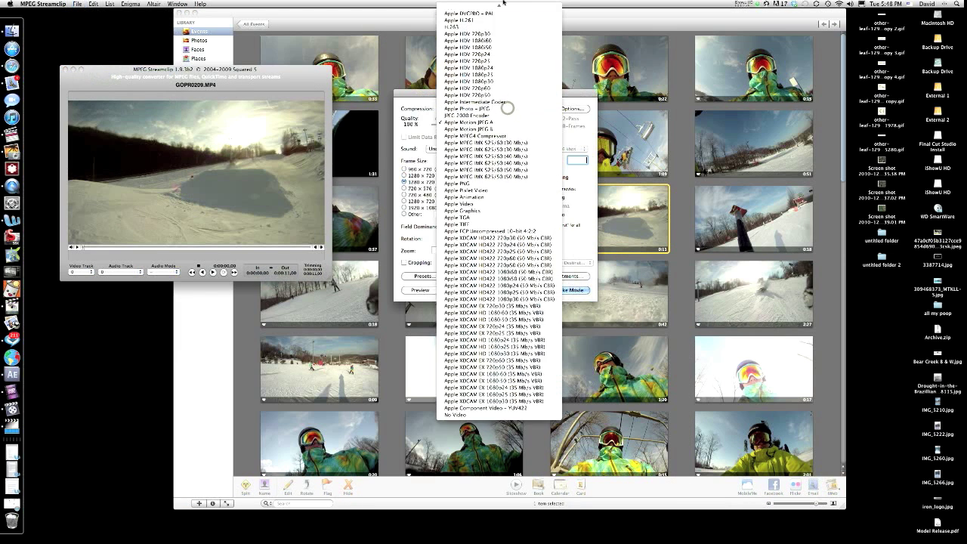
mouse_move(503, 2)
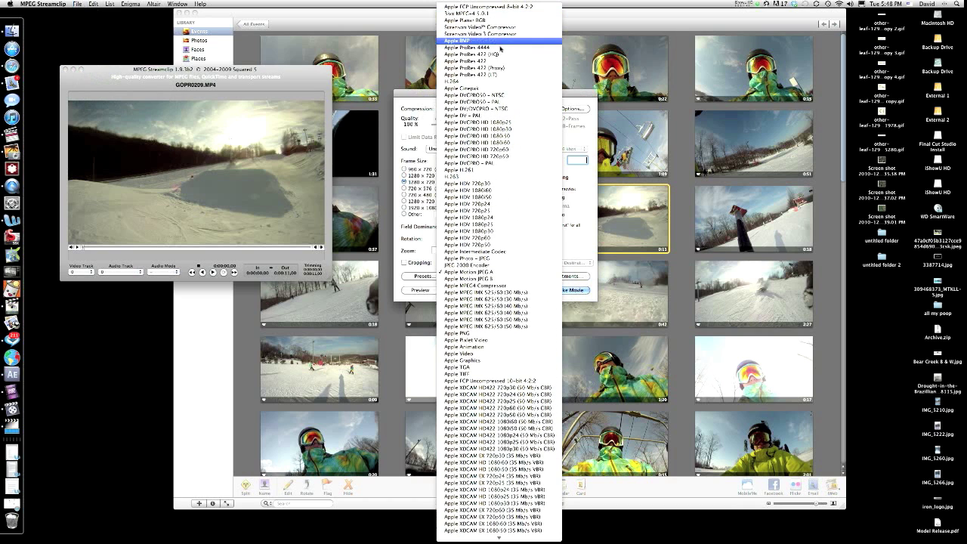
left_click(496, 61)
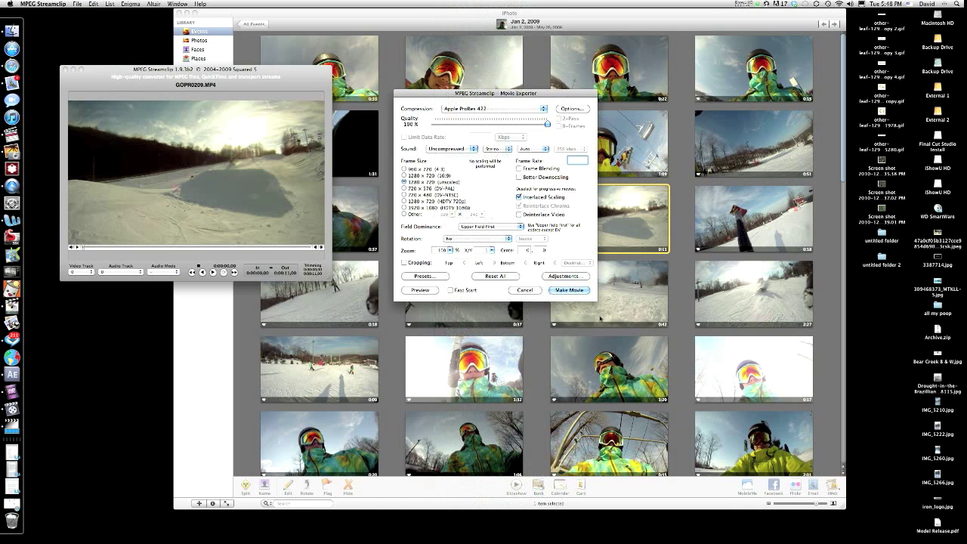
left_click(567, 290)
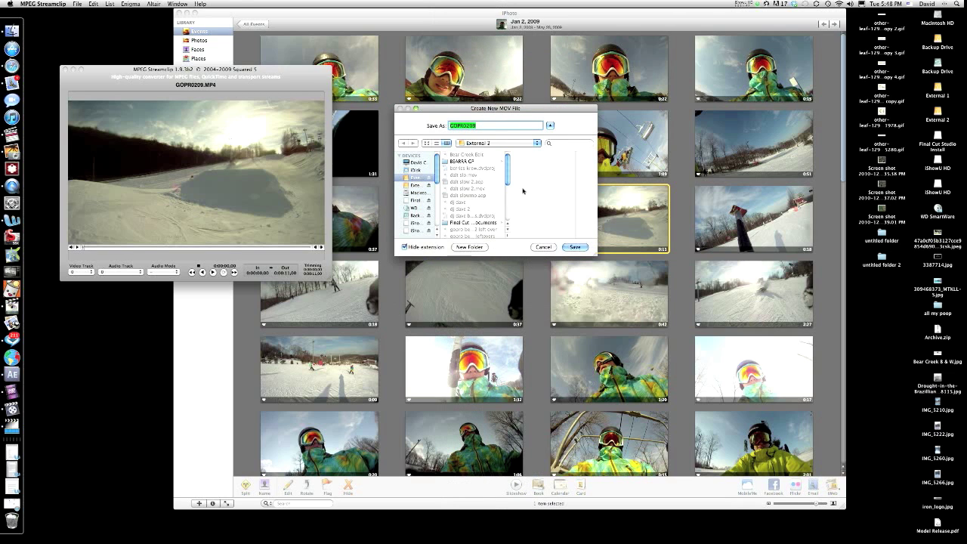
- Save the export as 'gopro slowmotion', let it encode, then close MPEG Streamclip
type("gopro slowmotion")
key("Return")
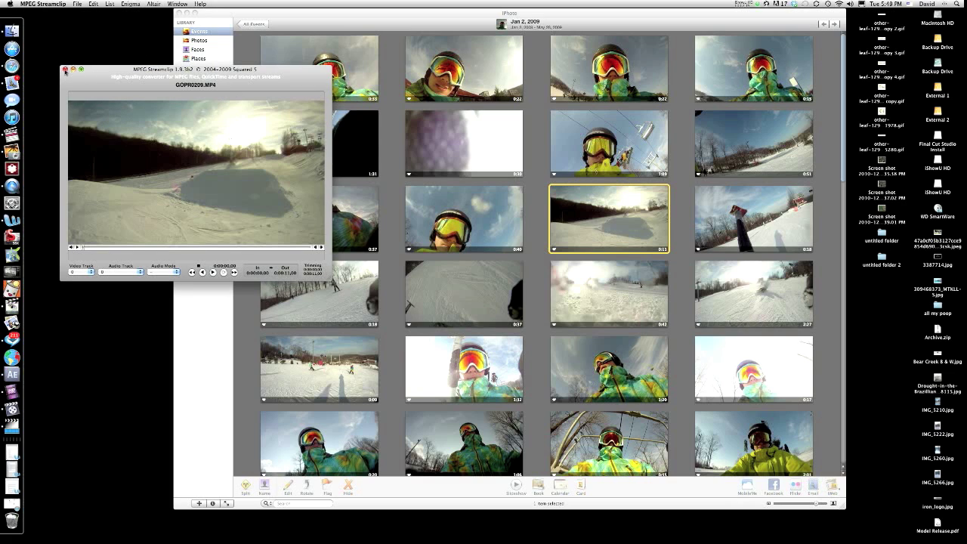
left_click(65, 71)
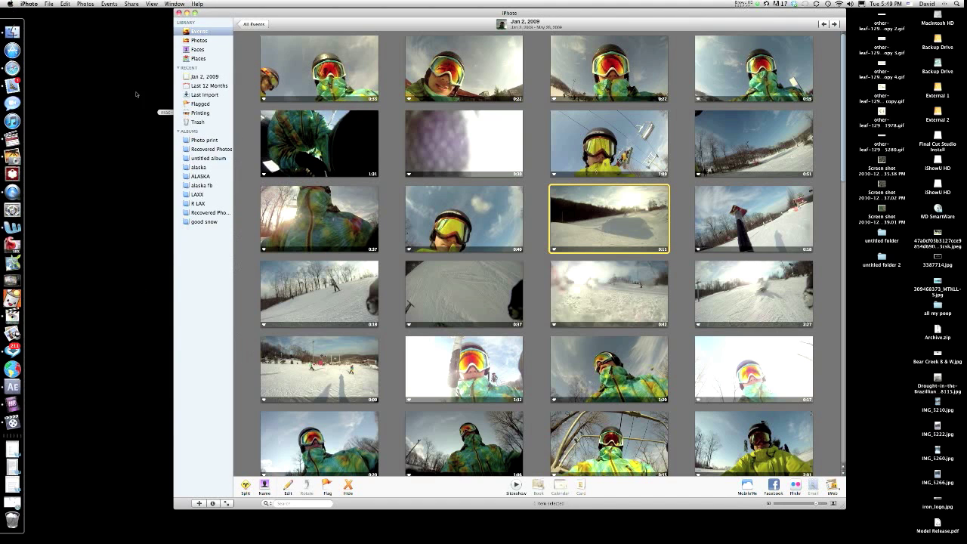
- Open gopro slowmotion.mov from the External 2 drive in Cinema Tools
left_click(21, 30)
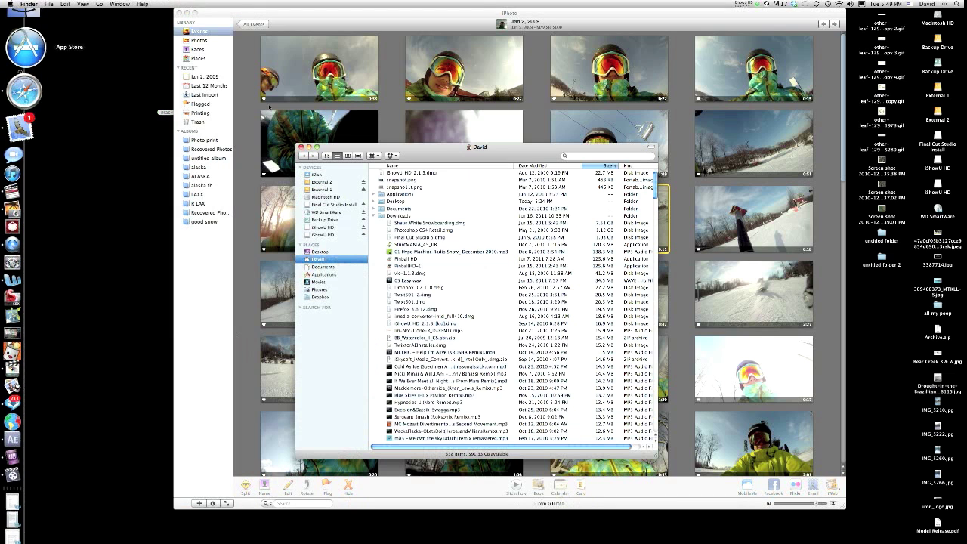
left_click(324, 182)
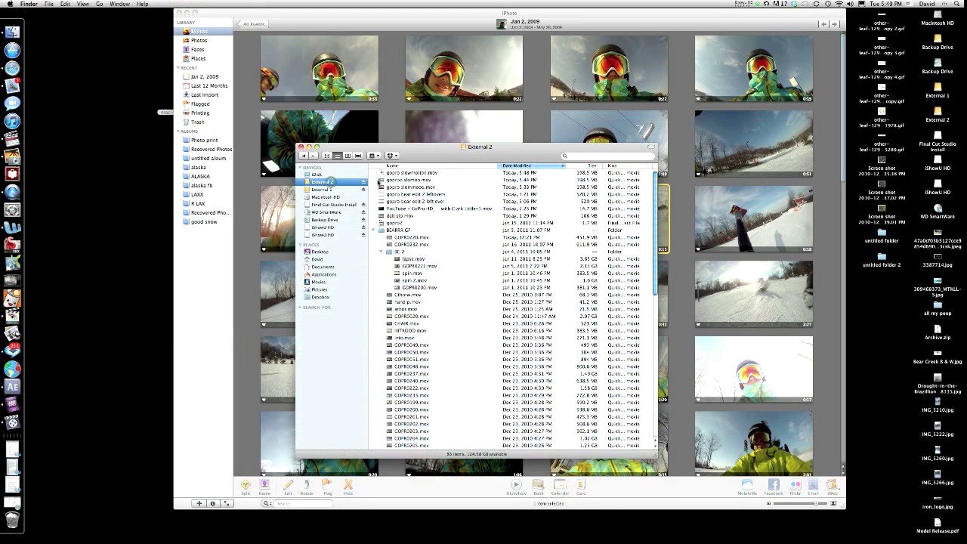
left_click(403, 173)
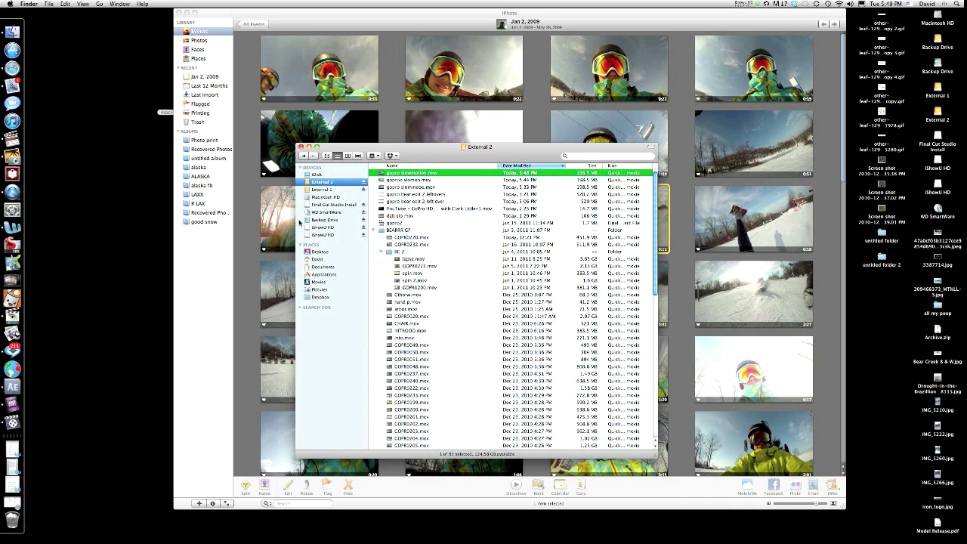
left_click_drag(422, 172, 15, 414)
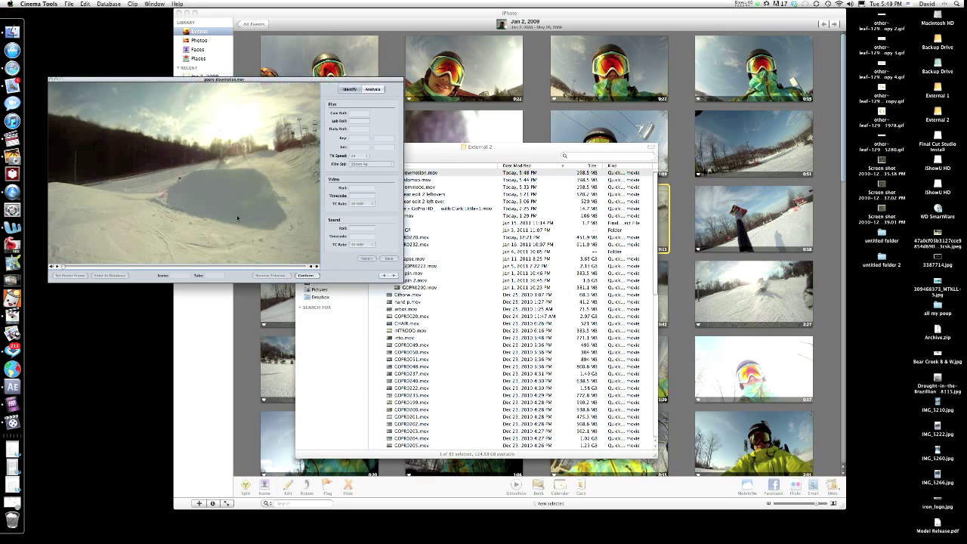
- Preview gopro slowmotion.mov and open its Conform Clip dialog showing 59.94 FPS
left_click(53, 265)
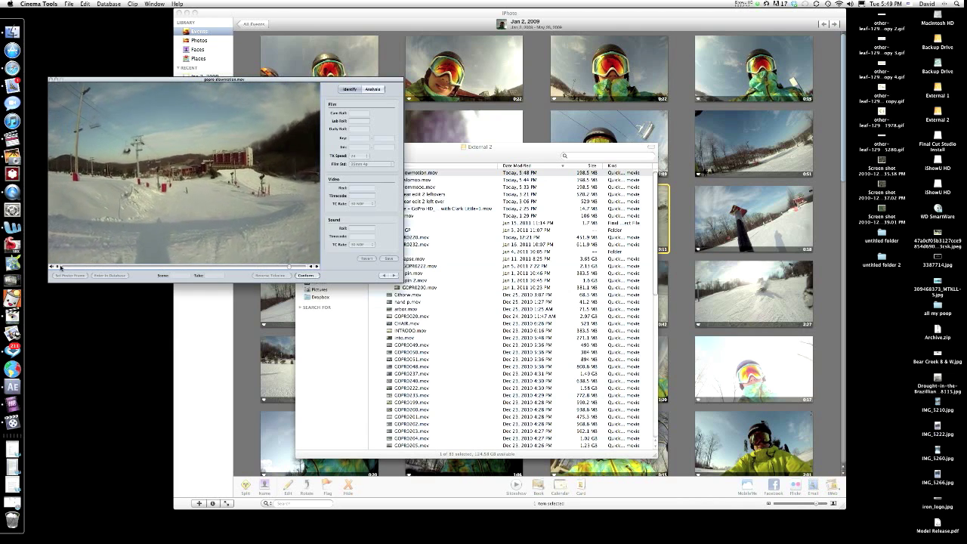
left_click(305, 275)
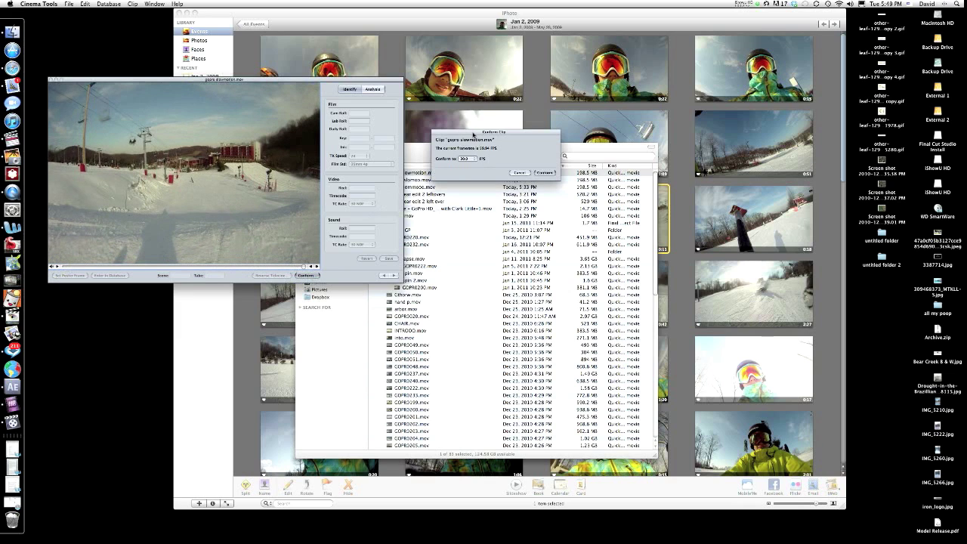
- Conform gopro slowmotion.mov from 59.94 to 30.0 fps
left_click_drag(474, 135, 446, 86)
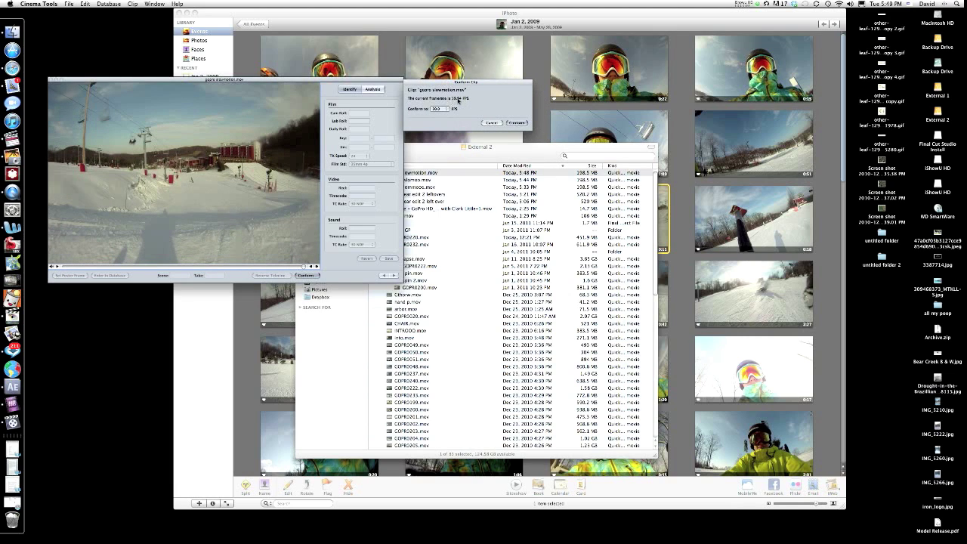
double_click(435, 111)
left_click(437, 110)
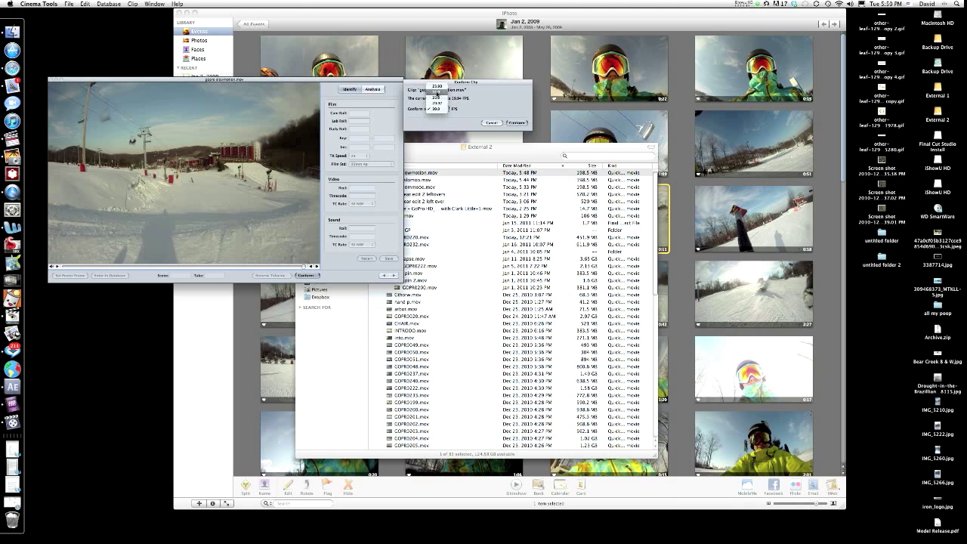
left_click(436, 110)
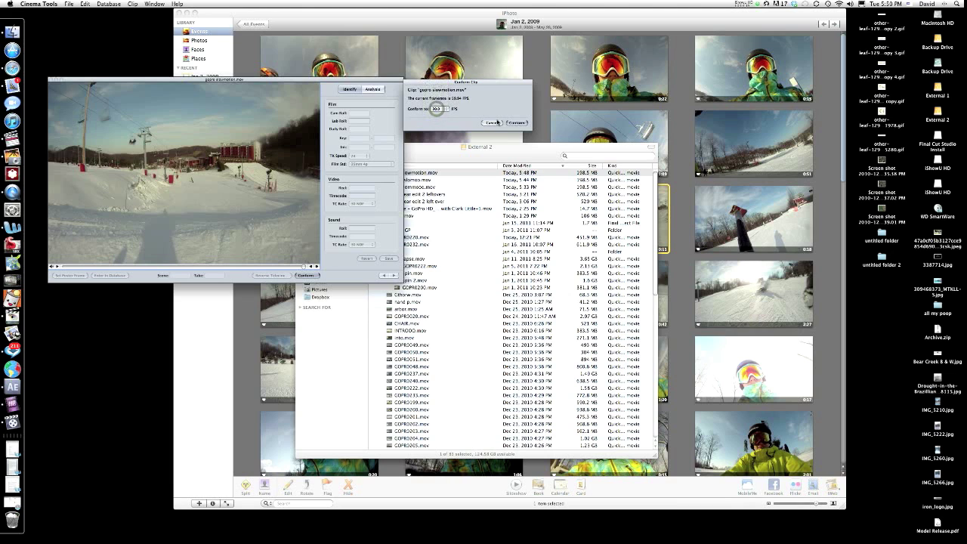
left_click(515, 122)
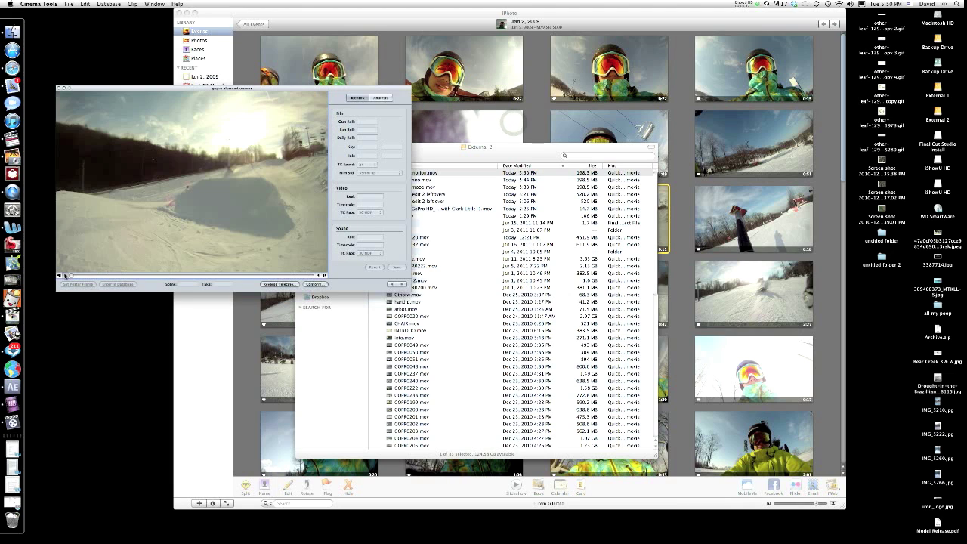
left_click_drag(65, 276, 148, 278)
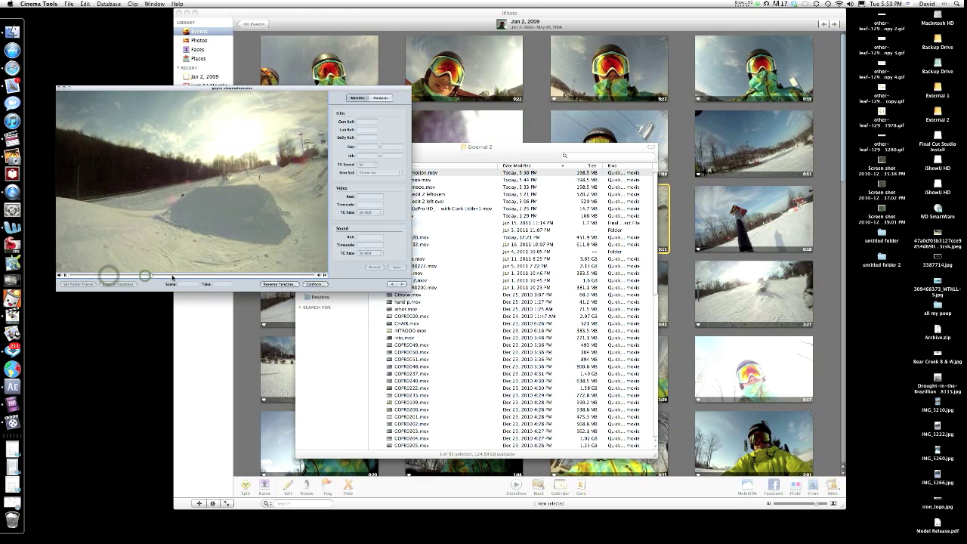
- Jump to another point in the conformed 30 FPS clip to review it
left_click(177, 276)
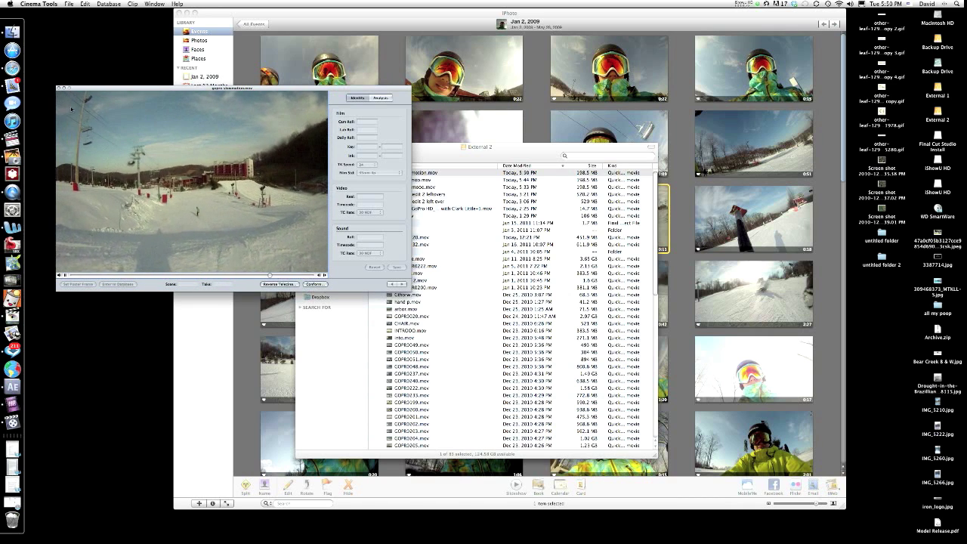
left_click(58, 89)
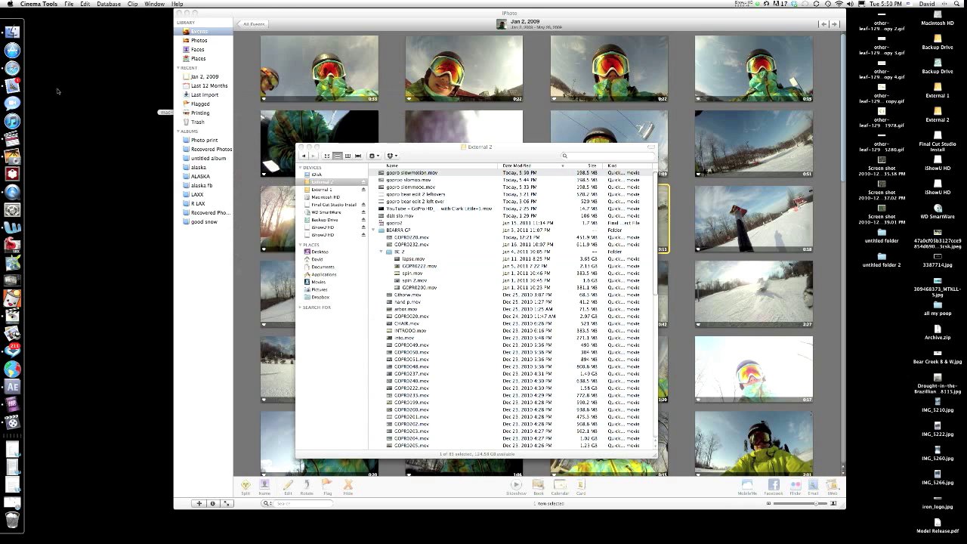
double_click(425, 173)
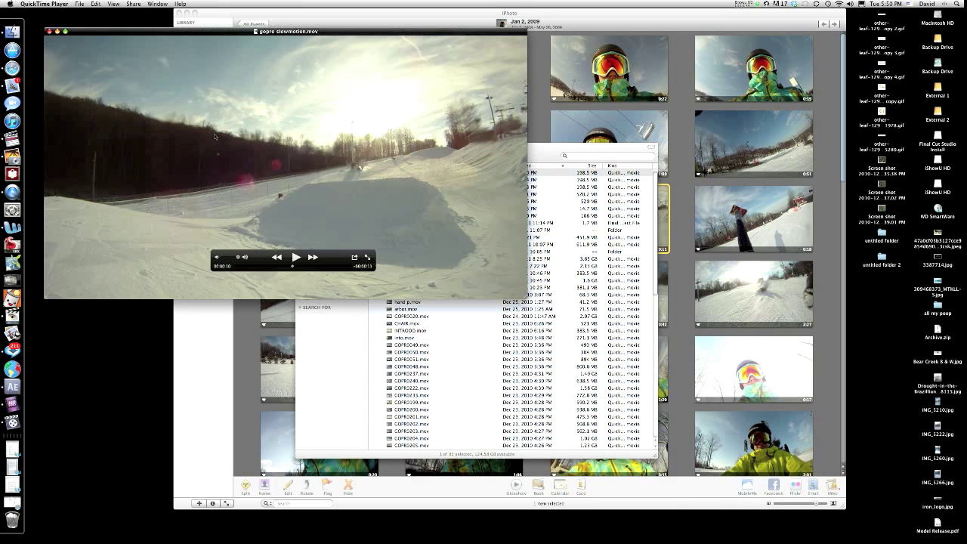
left_click(295, 258)
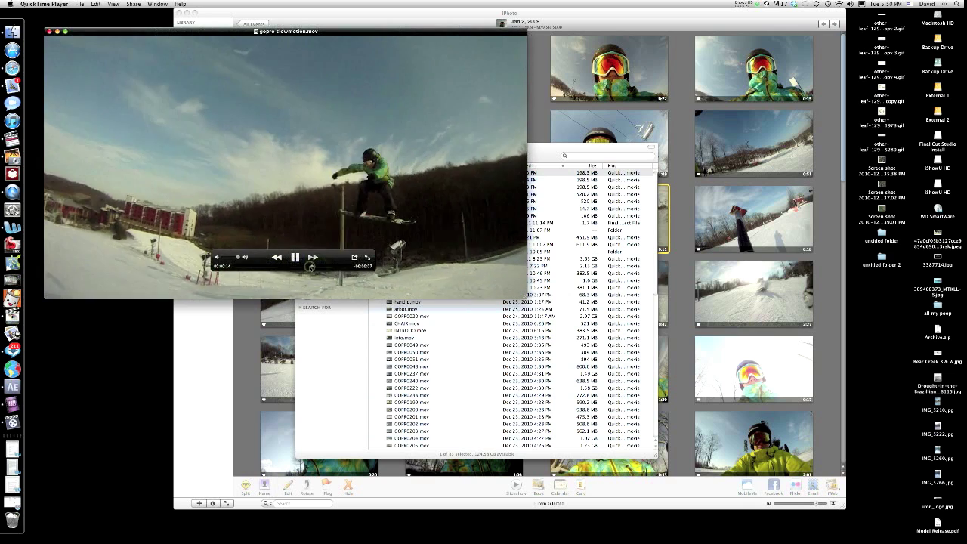
left_click(300, 266)
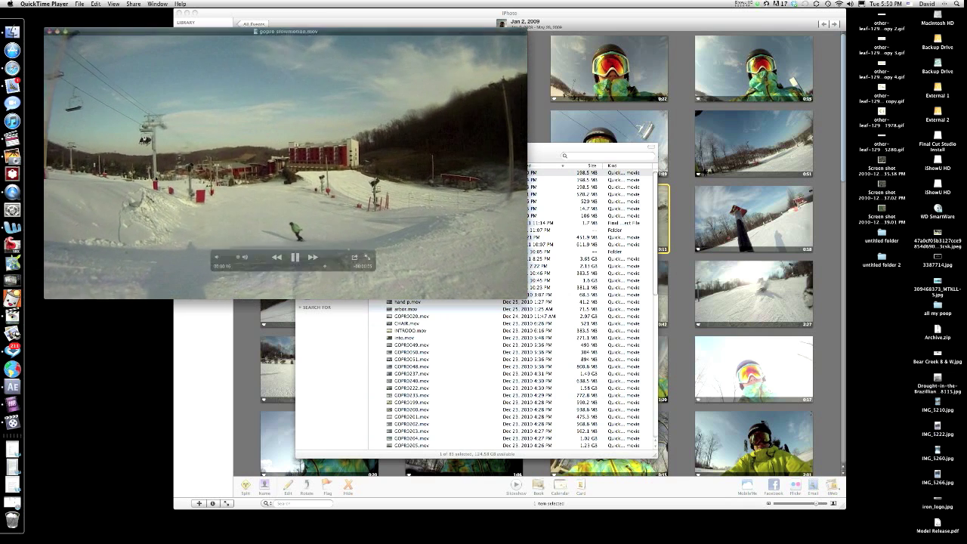
- Close the QuickTime movie window and shift the External 2 Finder window left over iPhoto
left_click(48, 31)
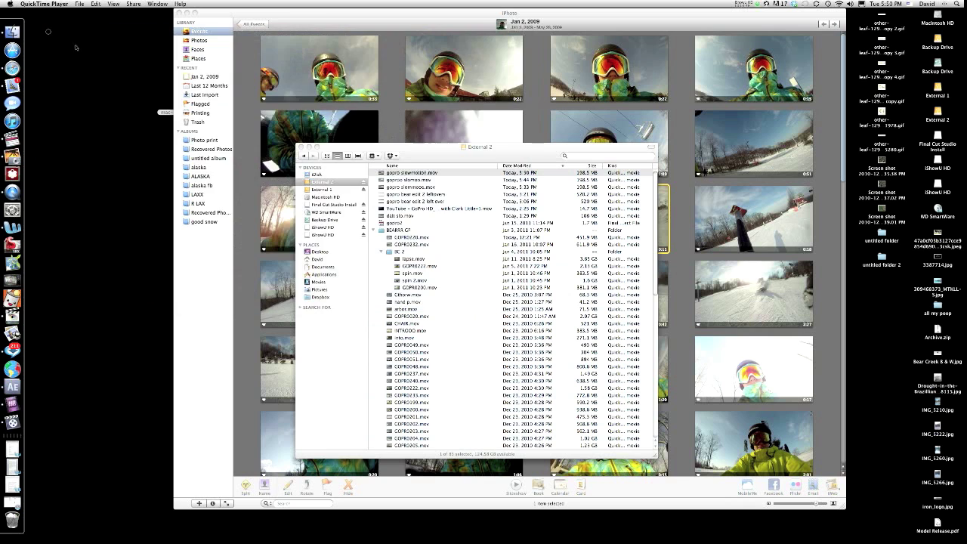
left_click_drag(413, 152, 349, 164)
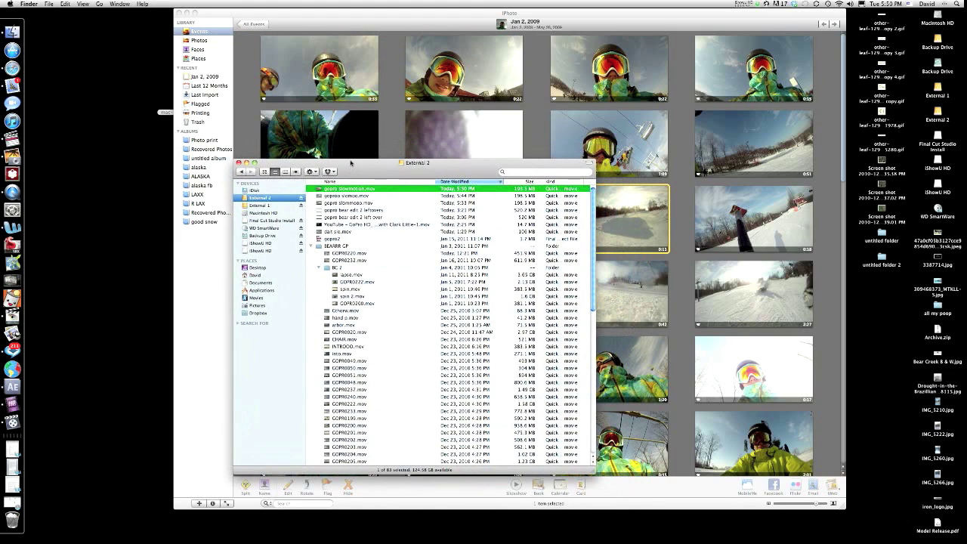